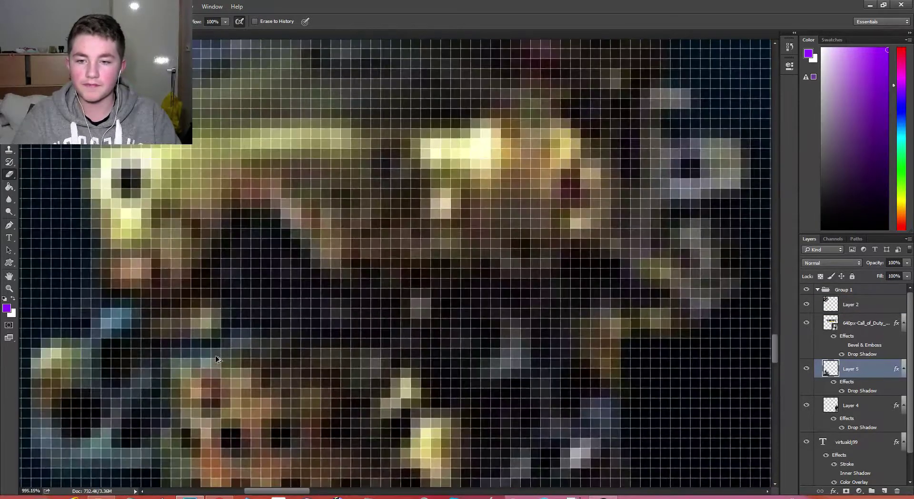
scroll(215, 359, down, 8)
scroll(639, 292, down, 2)
scroll(559, 283, up, 1)
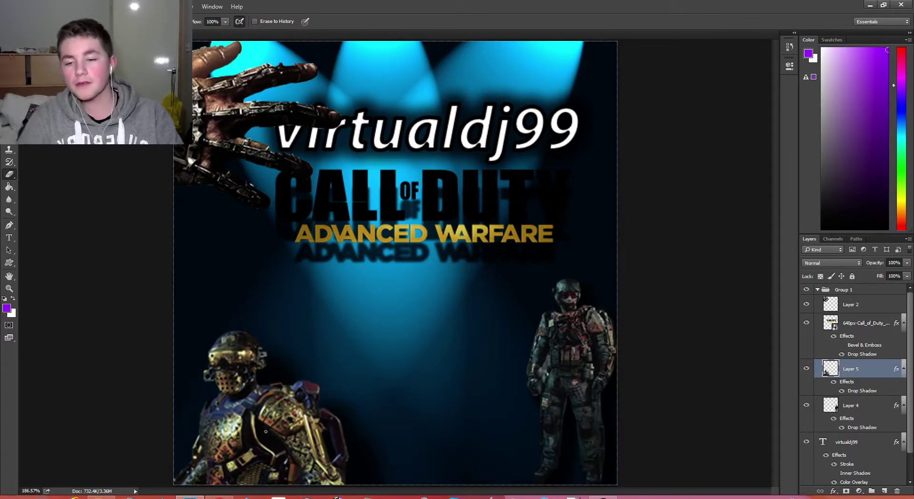
Open a new Chrome window, search the web for "bo3" and maximize the window.
right_click(219, 497)
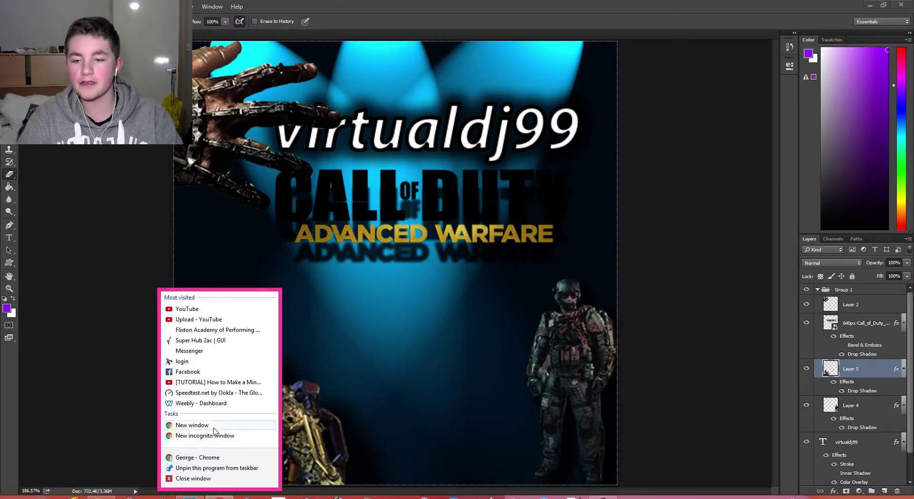
click(192, 424)
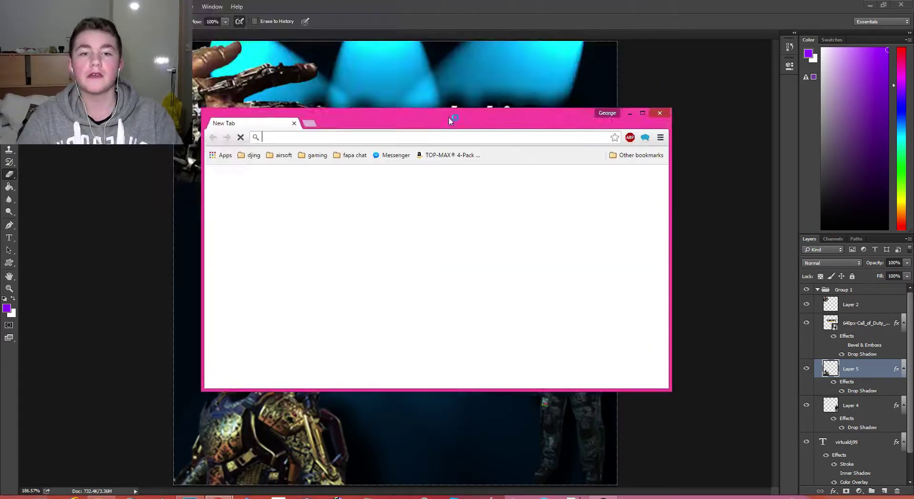
drag(449, 116, 460, 161)
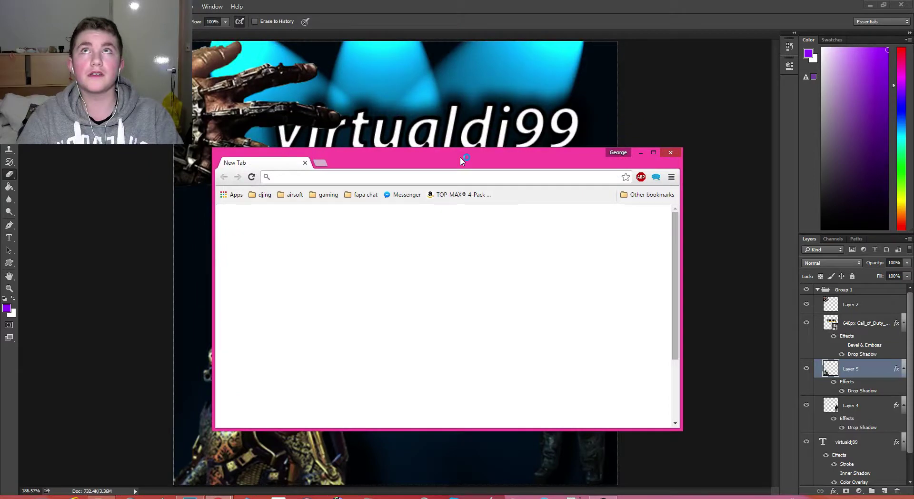
text(bo)
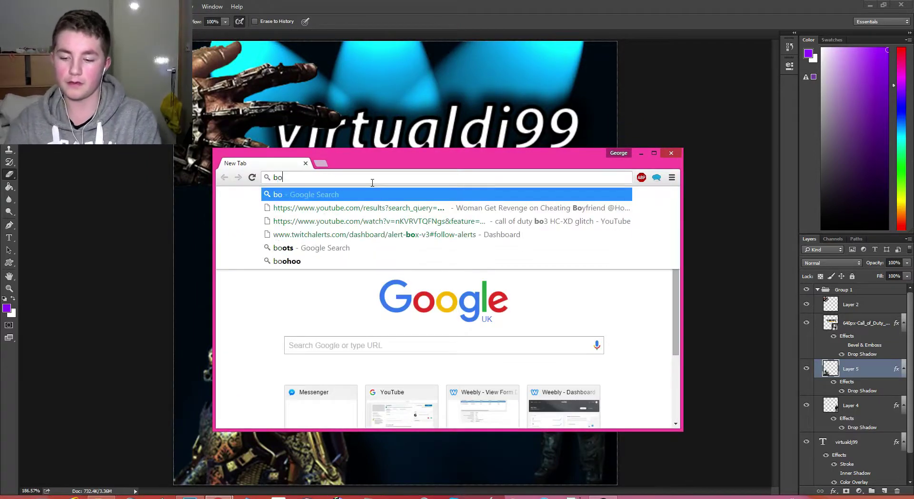
text(3)
key(Return)
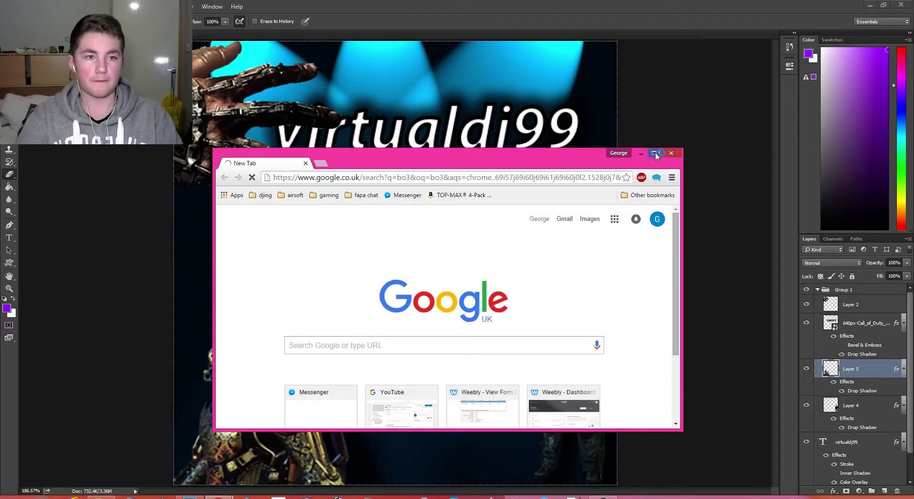
click(655, 153)
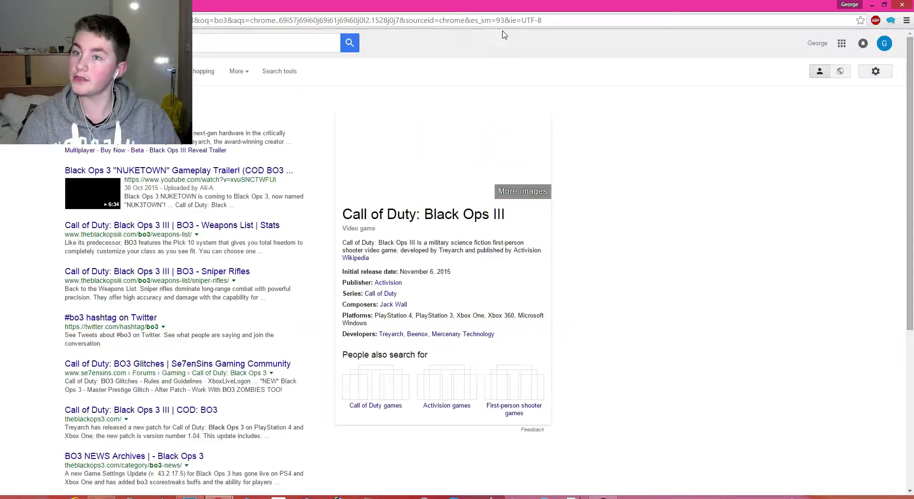
Look through the image results for "bo3" for artwork, and return to Photoshop.
click(97, 70)
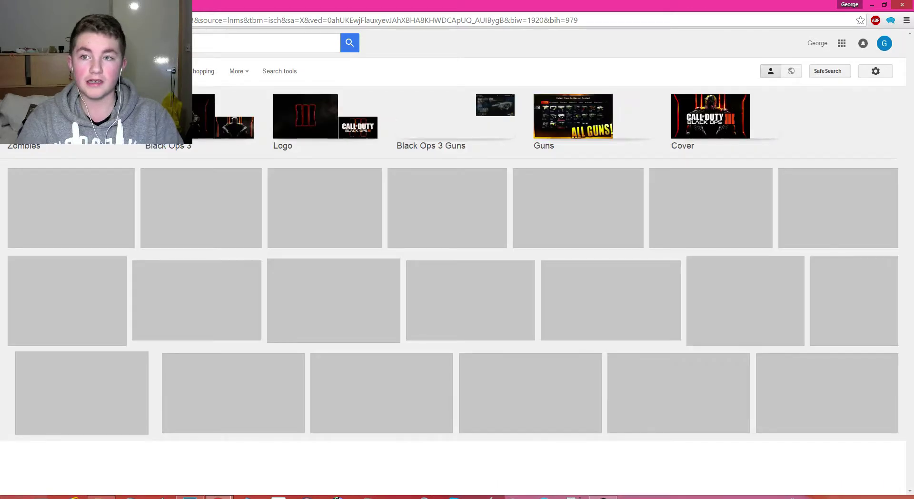
scroll(165, 183, down, 6)
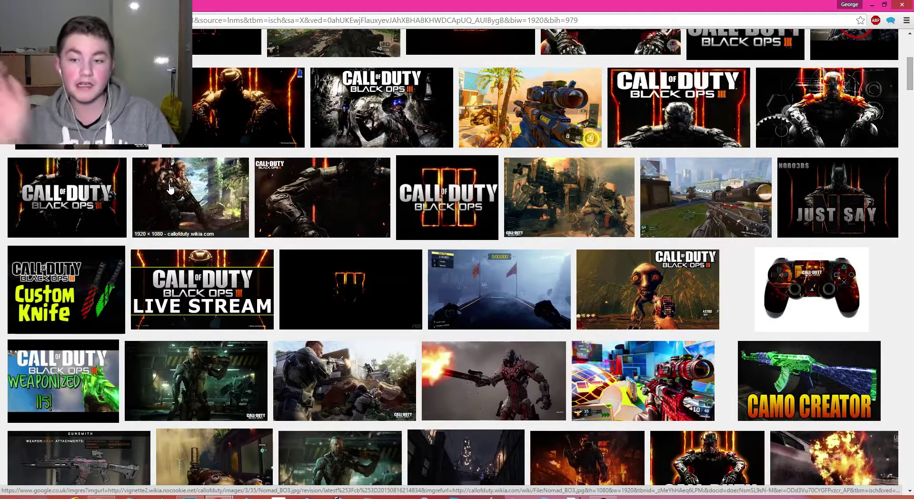
click(873, 6)
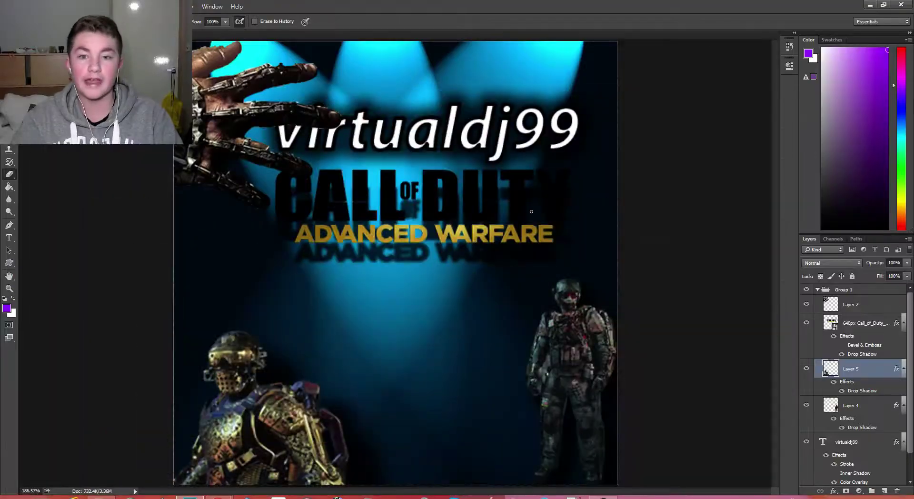
Save the profile picture document in Photoshop format under the name youtube profile pic in the Pictures folder.
scroll(656, 237, down, 1)
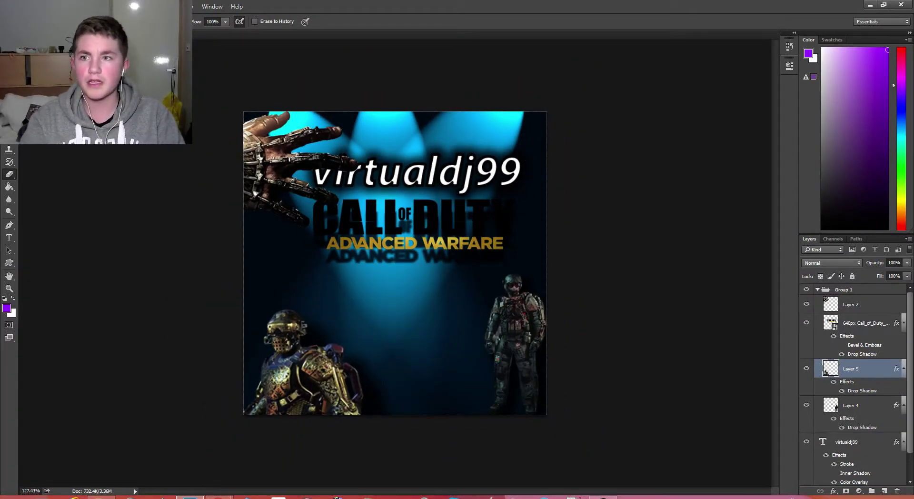
click(25, 6)
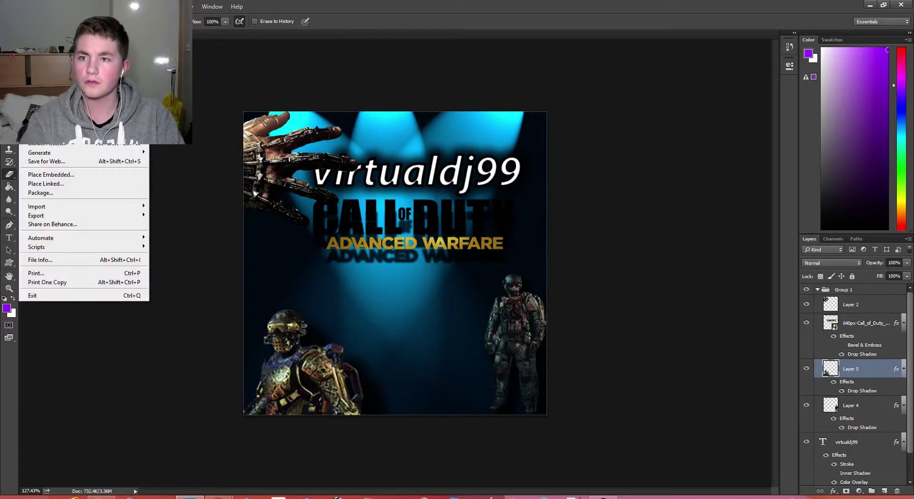
key(ctrl+shift+s)
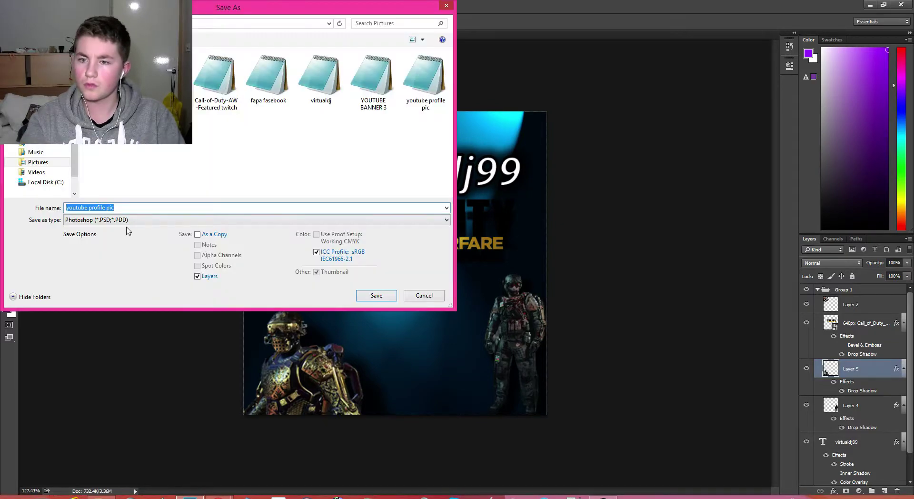
click(395, 296)
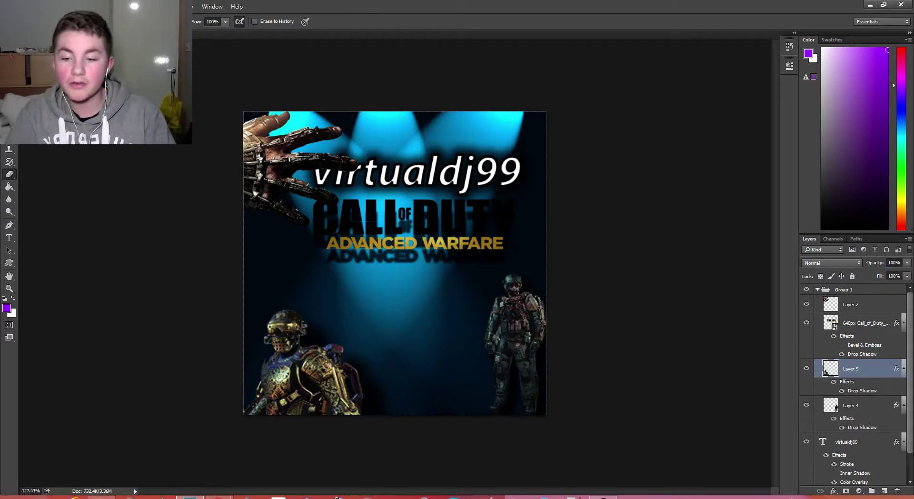
click(100, 497)
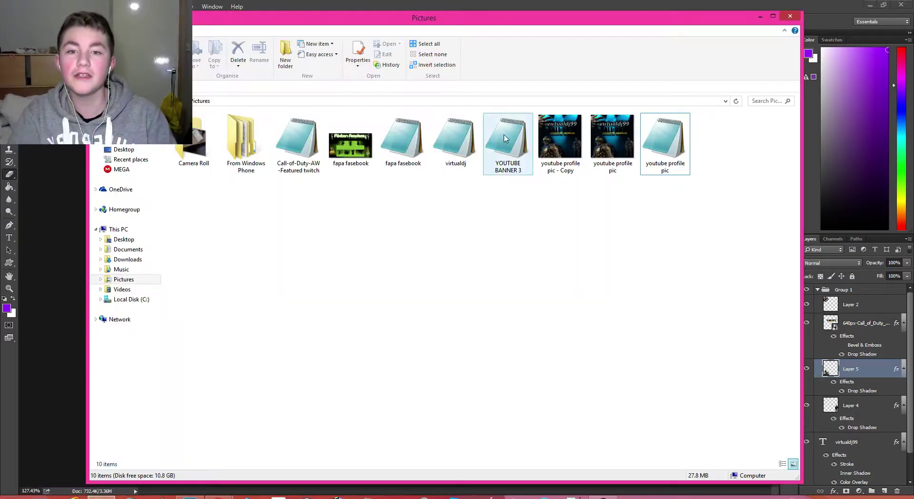
drag(500, 17, 131, 20)
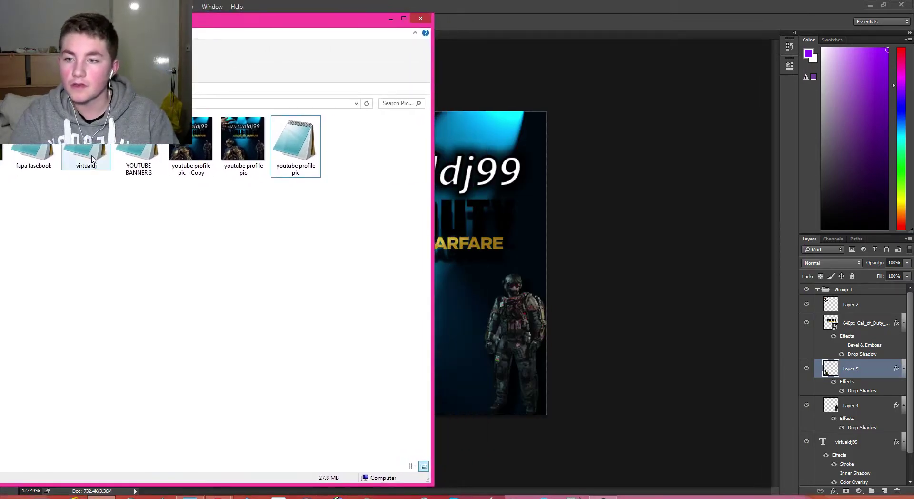
drag(85, 153, 478, 220)
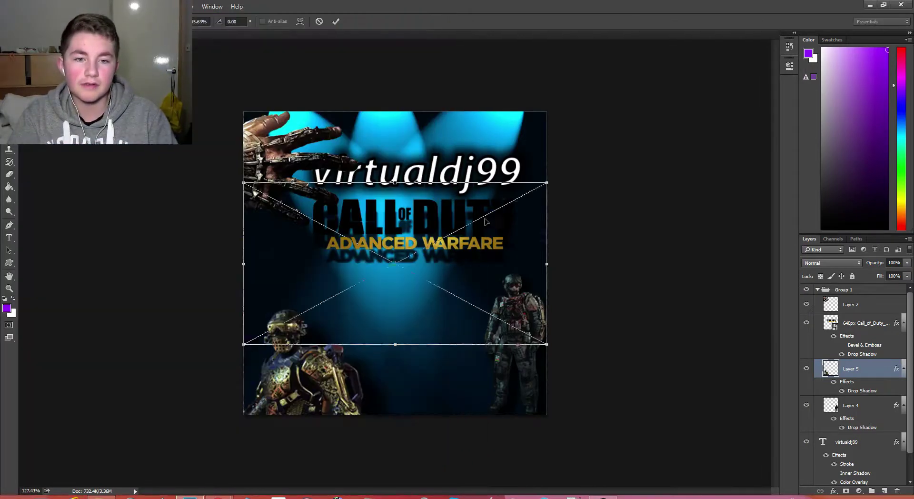
drag(462, 269, 462, 325)
key(Escape)
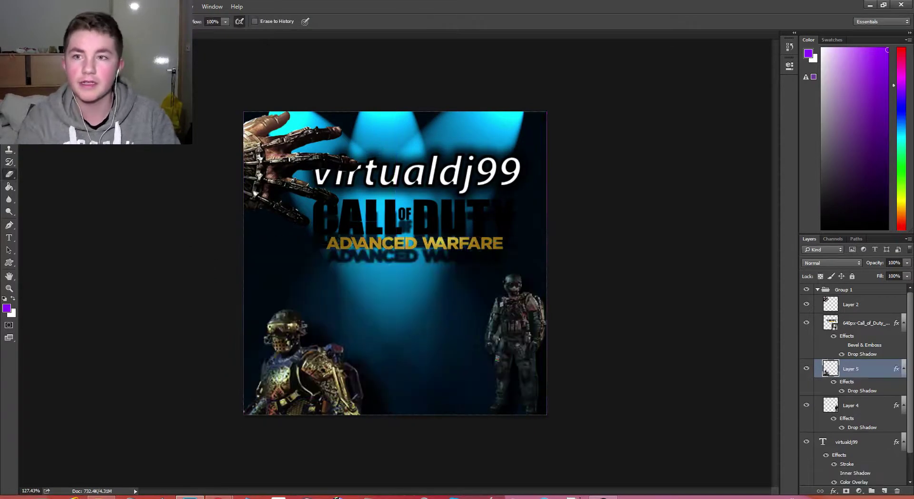
Create a new document from the 1920 px X 1080 px preset with a white background.
click(24, 7)
click(30, 16)
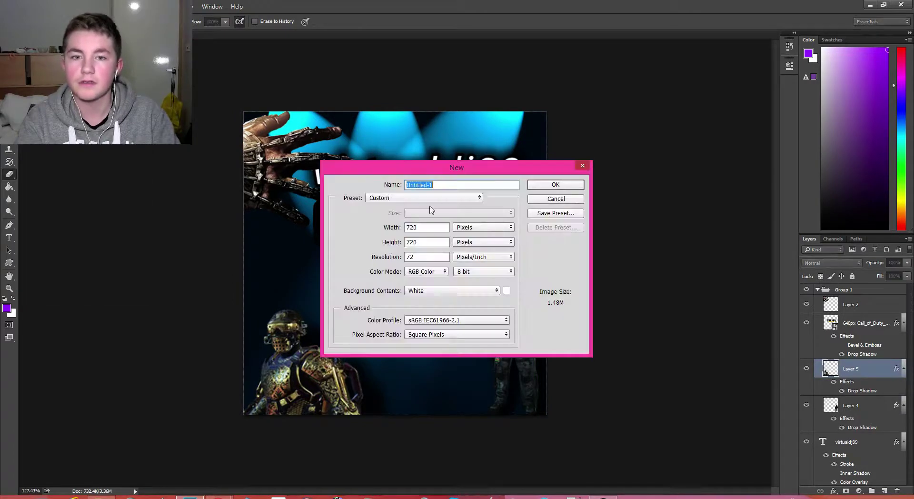
click(479, 198)
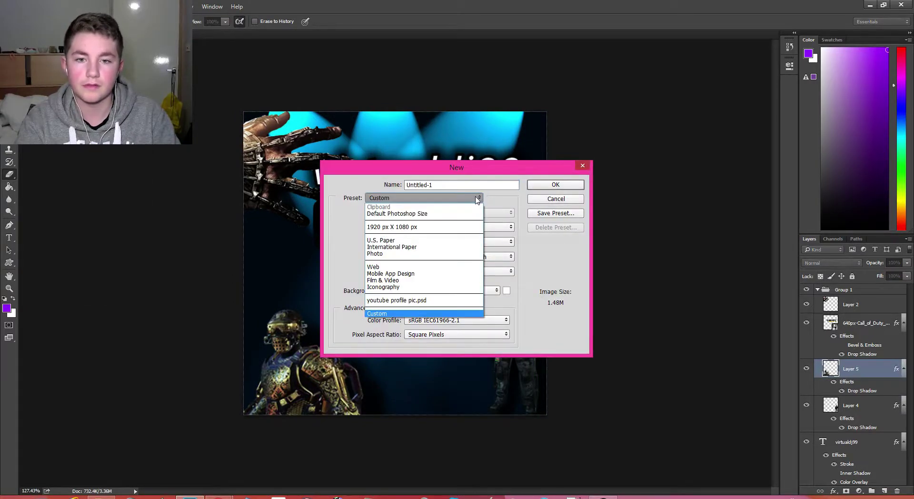
click(430, 232)
click(448, 198)
click(434, 227)
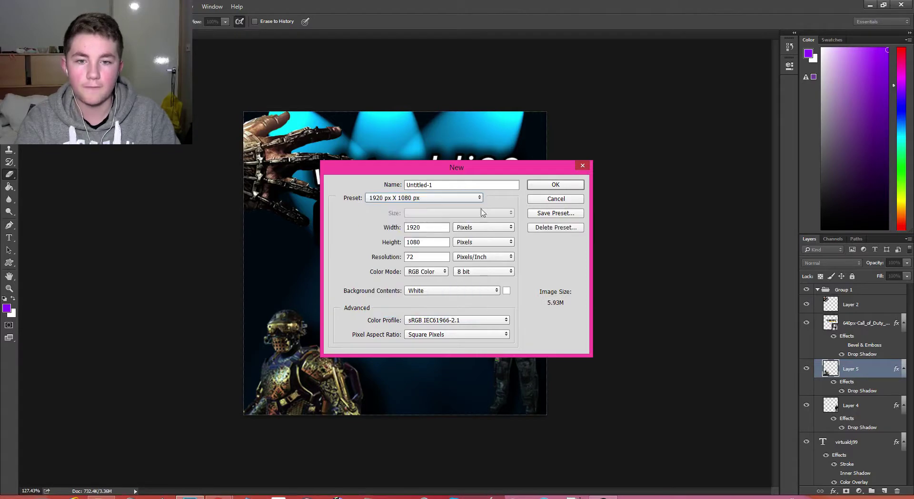
click(580, 186)
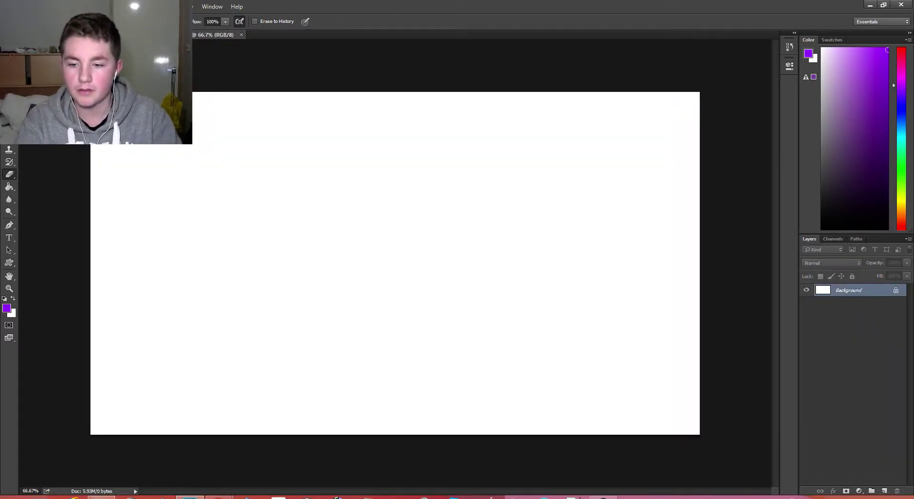
click(104, 497)
drag(87, 155, 511, 213)
key(Escape)
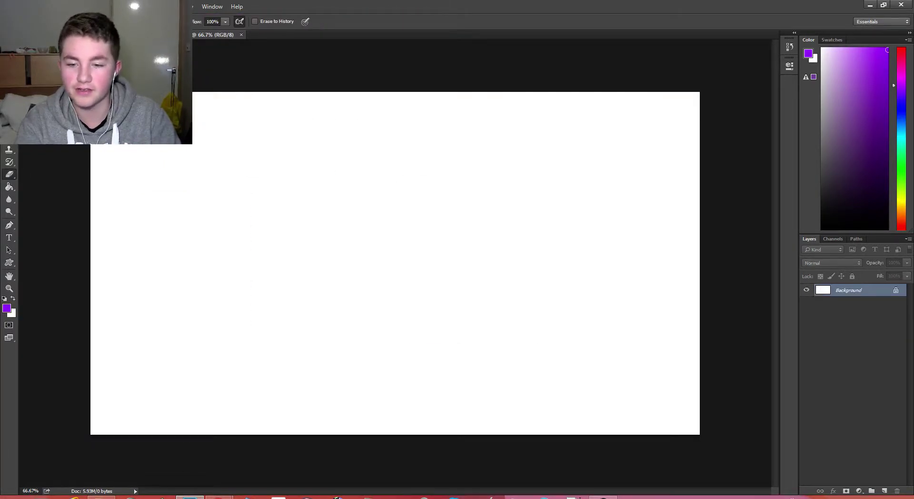
click(219, 496)
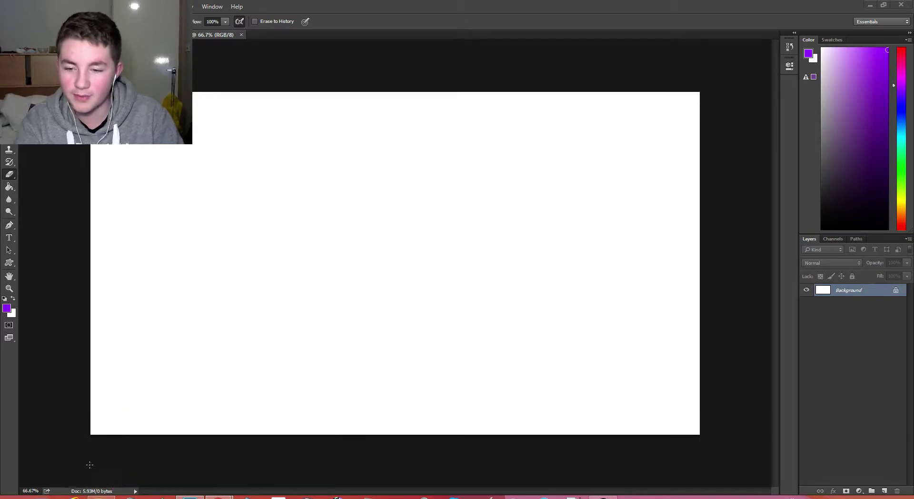
Place the YOUTUBE BANNER 3 file from the Pictures folder into the new document.
click(101, 497)
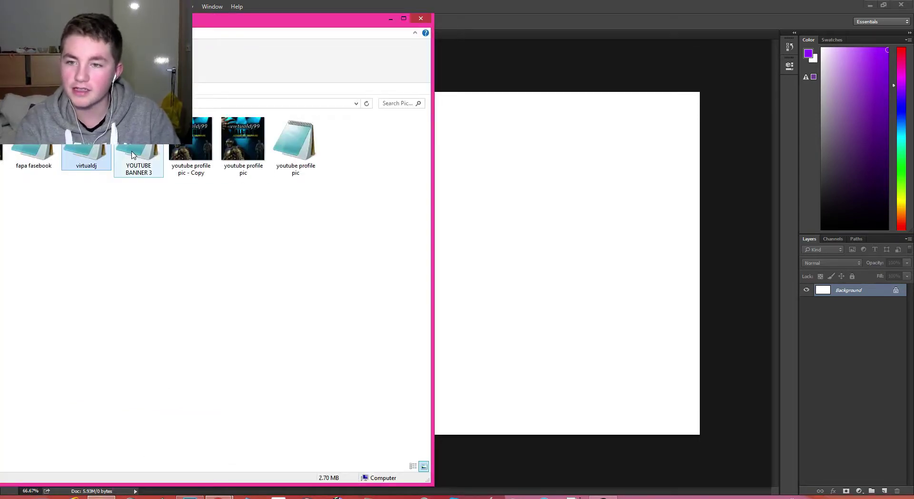
drag(132, 155, 518, 204)
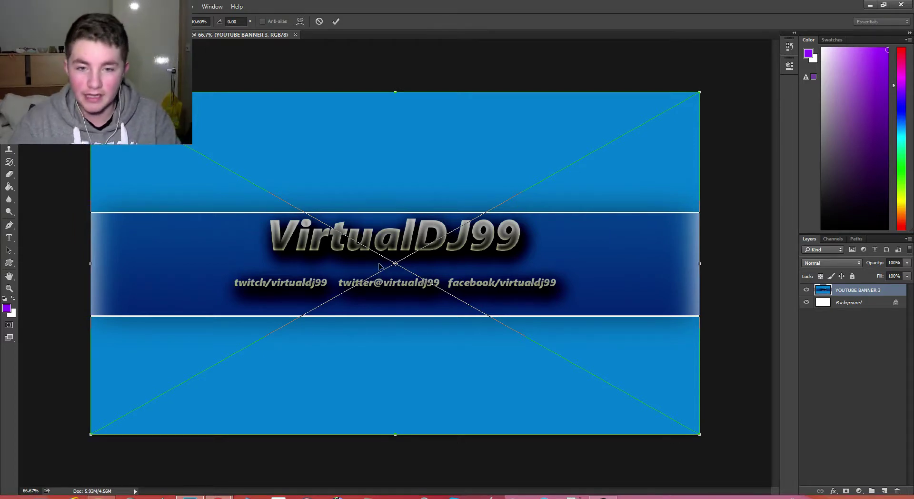
key(Return)
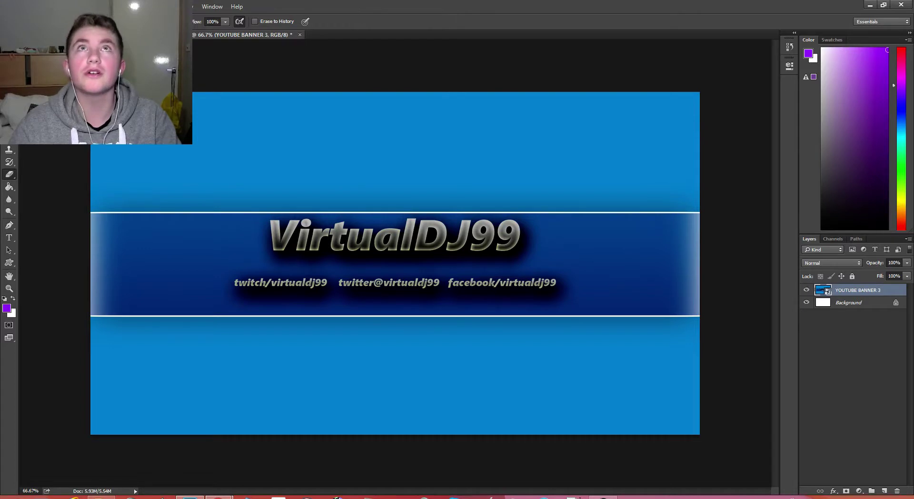
Rasterize the placed YOUTUBE BANNER 3 smart object layer so that its pixels can be edited.
click(441, 142)
drag(440, 70, 458, 157)
click(449, 196)
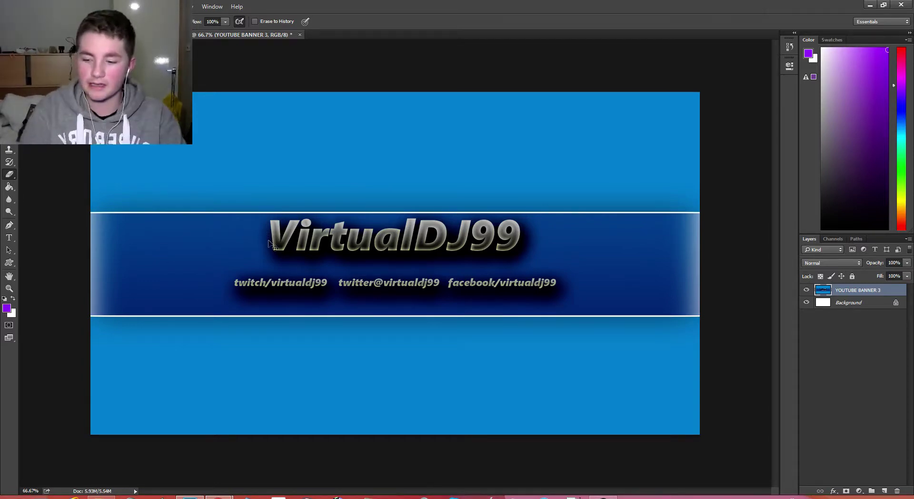
Set the foreground colour to 919174 by sampling the letter V of the VirtualDJ99 title.
scroll(264, 238, up, 6)
scroll(258, 236, down, 3)
scroll(257, 235, down, 3)
scroll(257, 236, up, 3)
scroll(257, 235, down, 3)
scroll(257, 236, up, 3)
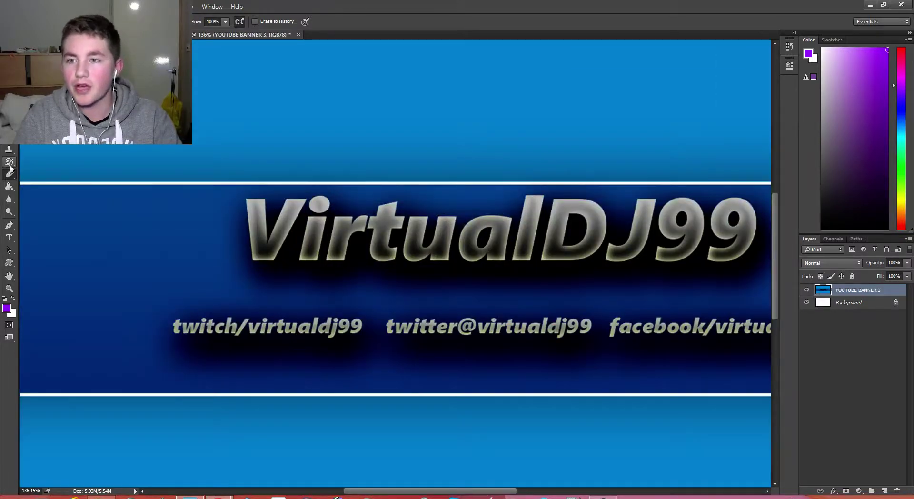
click(6, 308)
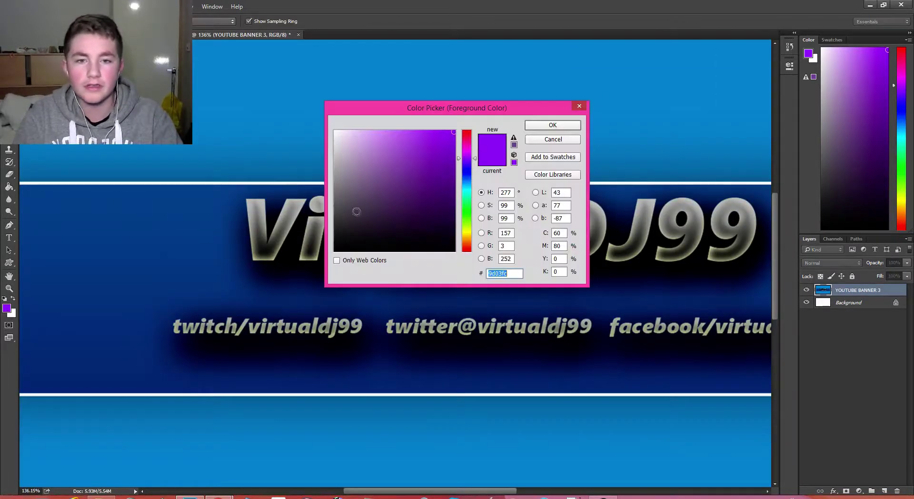
click(258, 253)
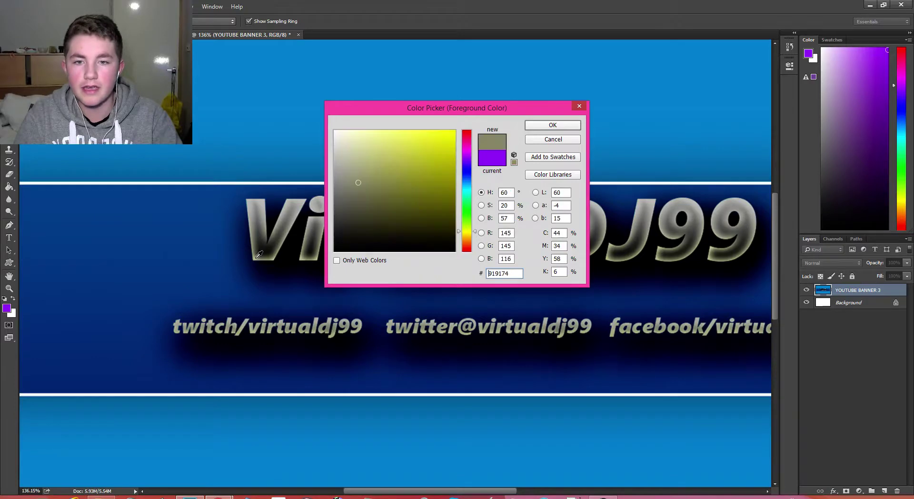
click(570, 127)
Try to select the VirtualDJ99 lettering with the Magic Wand at tolerance 67, and clear the selection.
key(w)
key(shift+w)
click(263, 237)
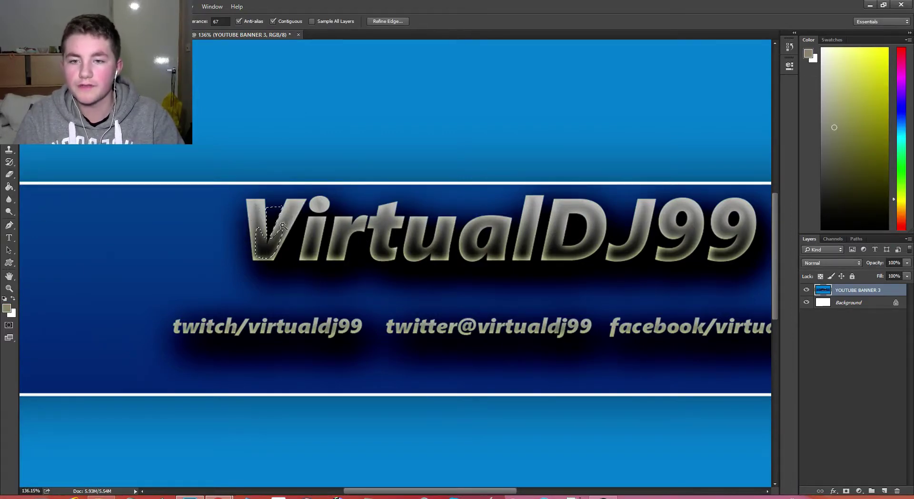
click(189, 183)
click(74, 206)
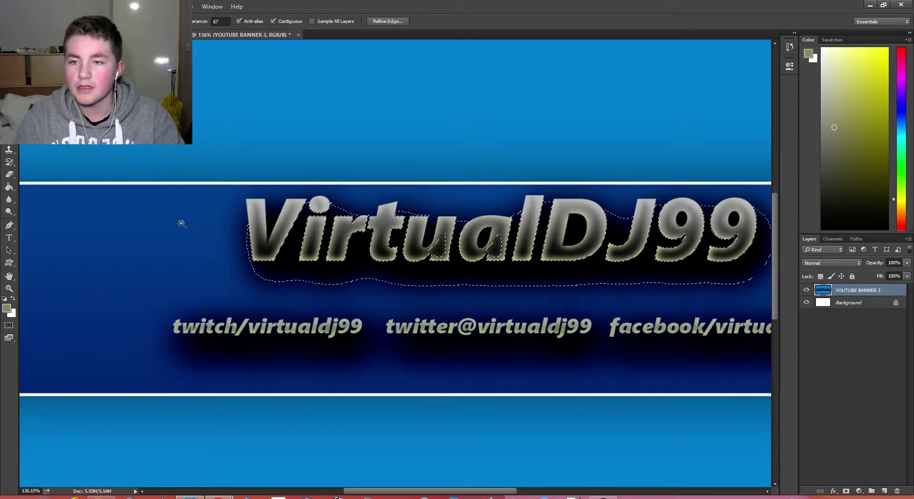
key(ctrl+d)
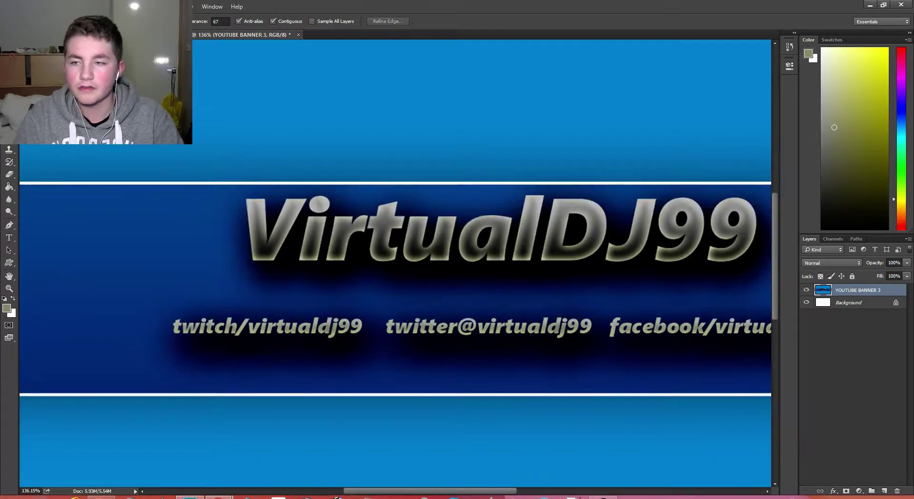
With the Pencil tool active, sample the light grey near the V's left edge in the VirtualDJ99 title as foreground colour.
click(9, 137)
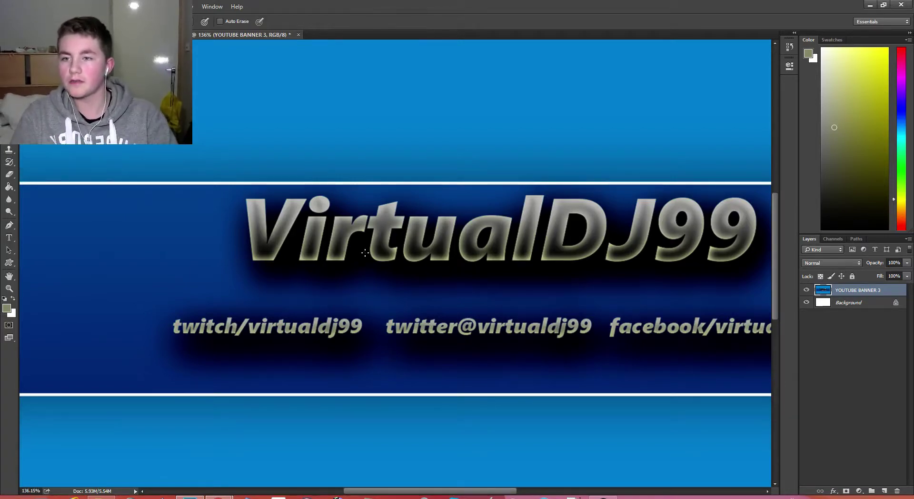
scroll(249, 221, up, 10)
alt+click(251, 221)
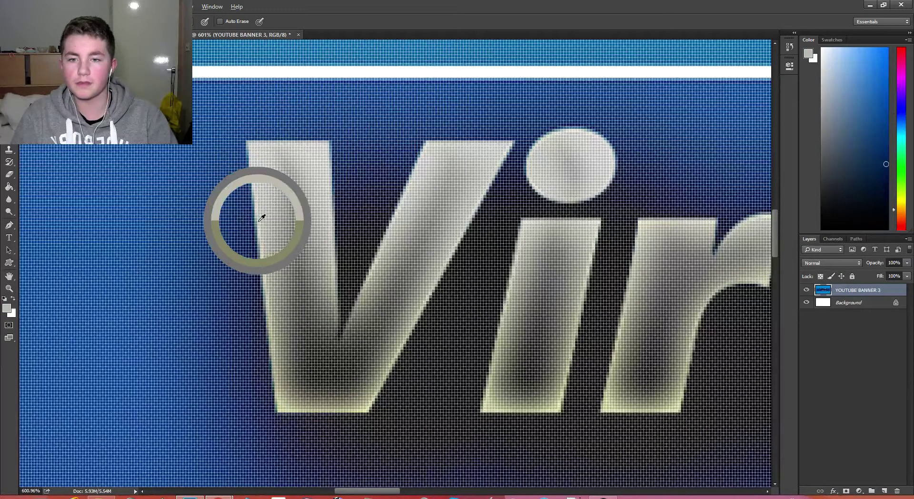
drag(258, 220, 275, 219)
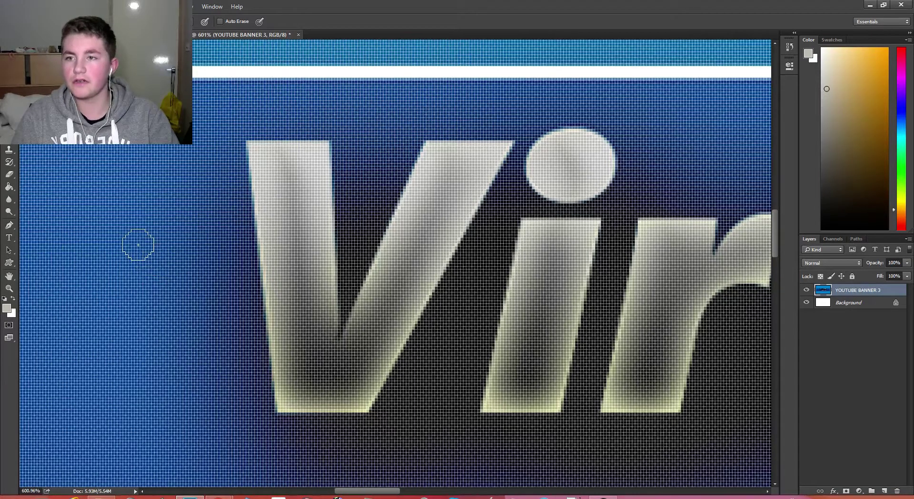
Set the foreground colour to 919174 by sampling the lower part of the V in the title.
click(8, 309)
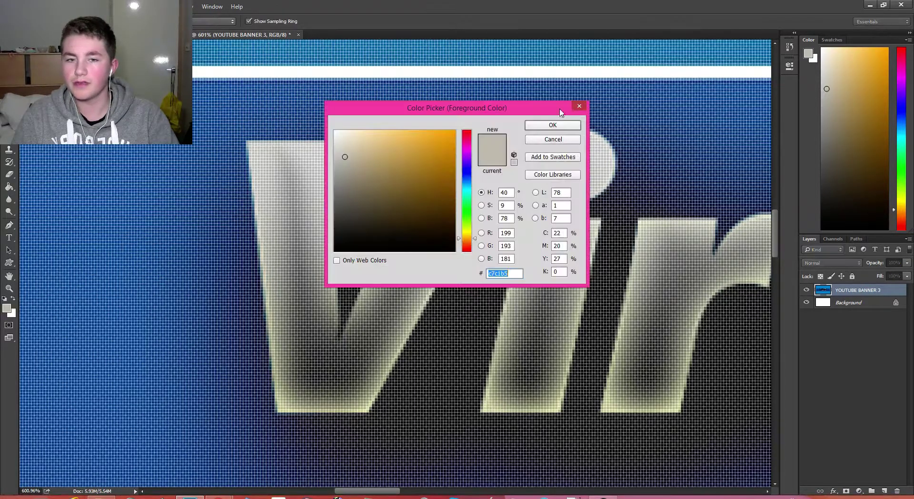
click(319, 361)
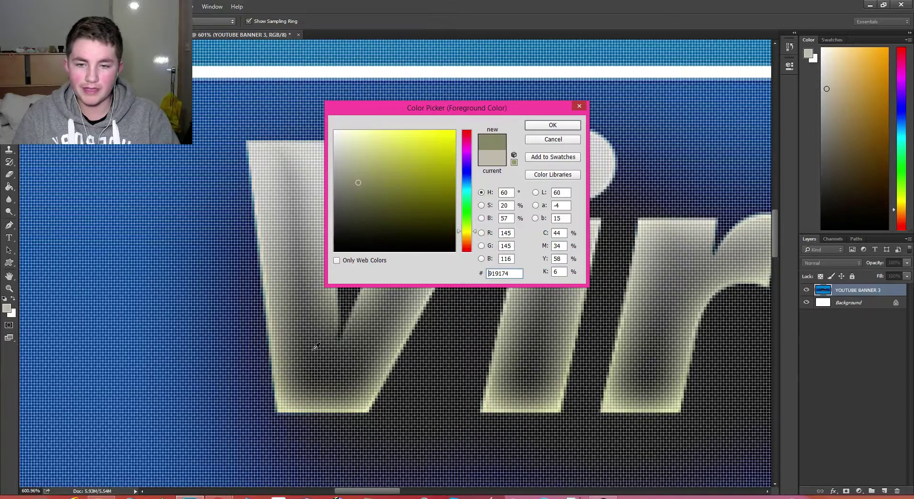
click(531, 124)
Paint over the left stroke of the V with the Pencil tool and undo it.
mouse_move(283, 164)
mouse_down()
mouse_move(298, 251)
mouse_move(285, 259)
mouse_move(290, 170)
mouse_move(297, 267)
mouse_move(305, 253)
mouse_move(328, 260)
mouse_move(307, 285)
mouse_up()
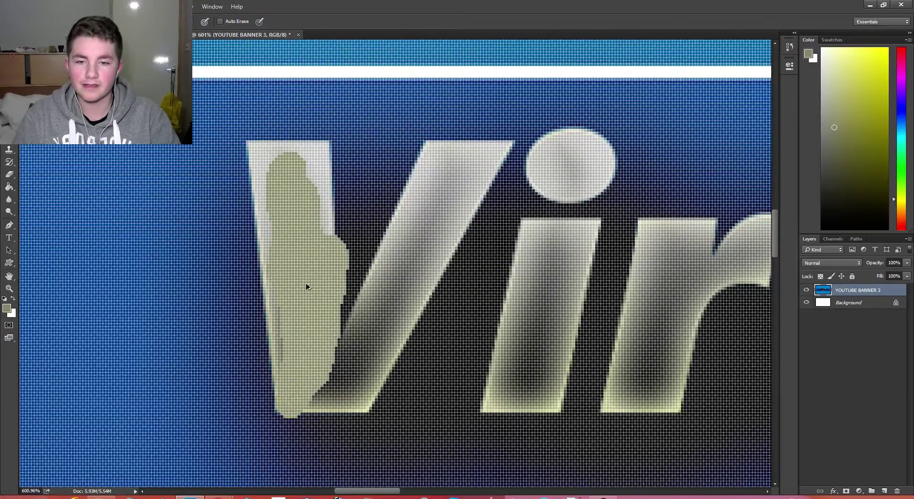
scroll(307, 285, down, 5)
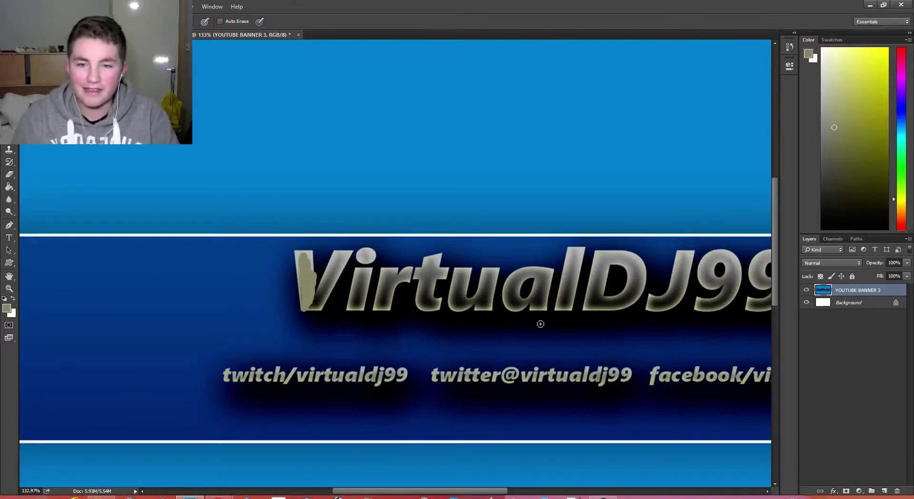
key(ctrl+z)
Try enlarging the Pencil tip to about 1589 px in diameter over the banner, and undo the last change.
scroll(294, 260, up, 2)
scroll(294, 260, up, 5)
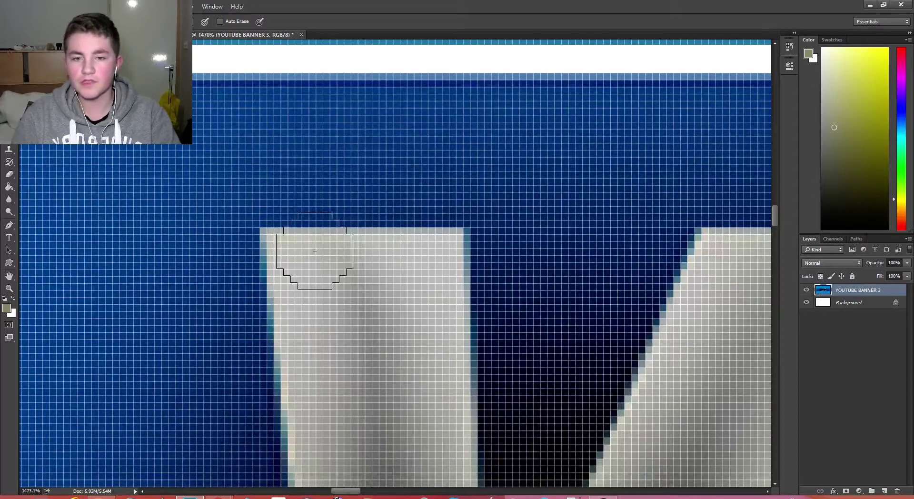
scroll(352, 256, down, 7)
scroll(354, 259, down, 3)
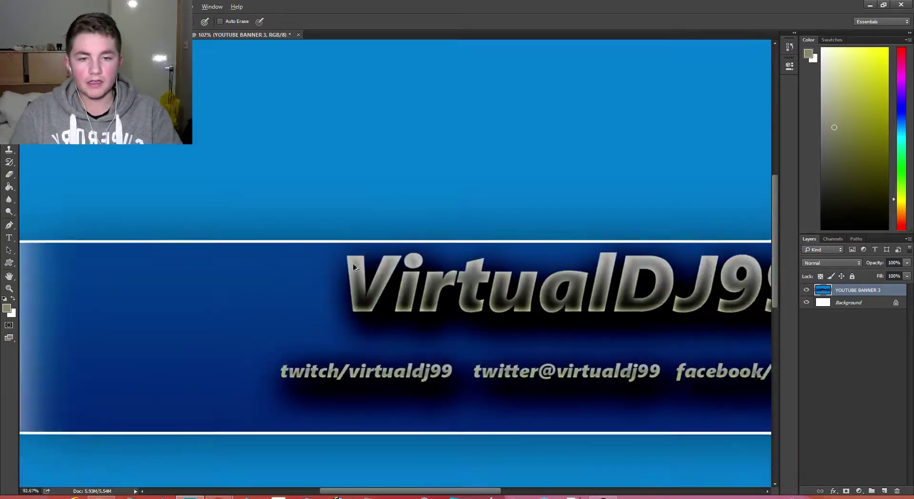
mouse_move(346, 253)
mouse_down()
mouse_move(632, 236)
mouse_move(287, 232)
mouse_move(491, 231)
mouse_up()
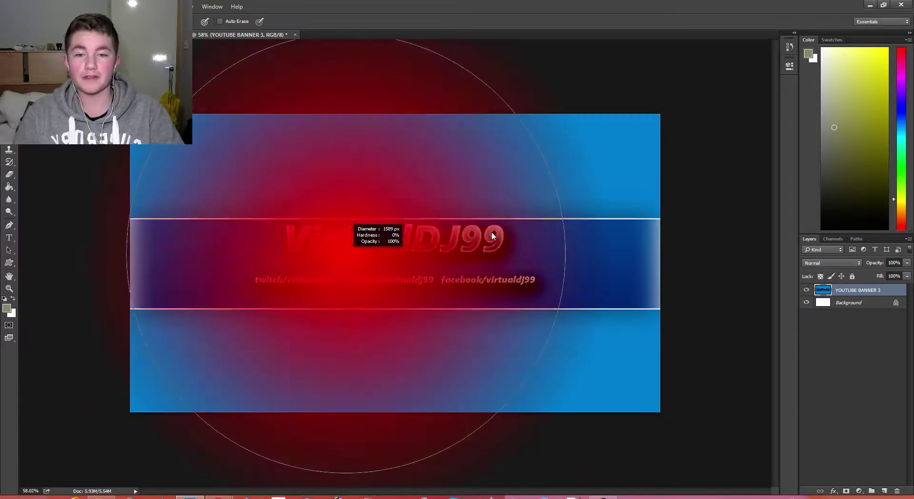
mouse_move(346, 252)
mouse_down()
mouse_move(284, 262)
mouse_move(338, 242)
mouse_move(298, 252)
mouse_move(318, 246)
mouse_move(259, 246)
mouse_move(326, 244)
mouse_move(311, 250)
mouse_move(207, 206)
mouse_up()
key(ctrl+z)
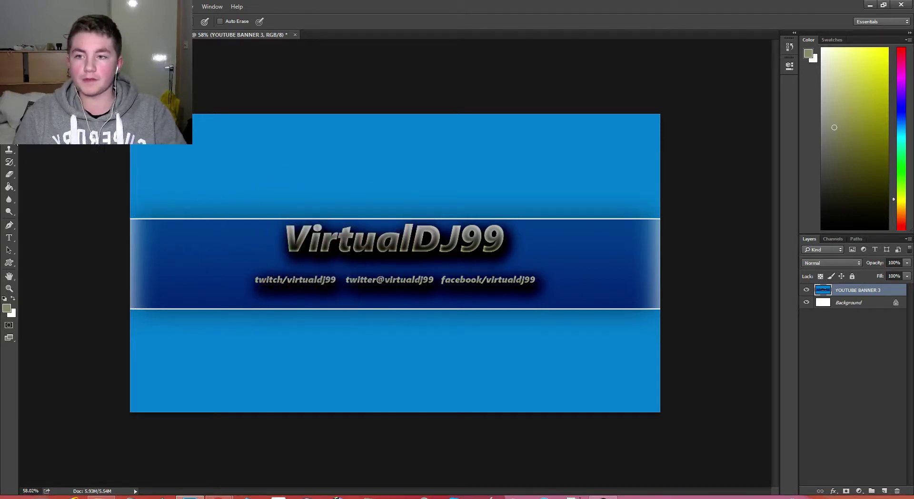
Paint a short vertical stroke down through the title with the Brush at 50% flow, and undo it.
click(52, 135)
mouse_move(339, 227)
mouse_down()
mouse_move(291, 238)
mouse_move(387, 228)
mouse_move(410, 308)
mouse_move(238, 309)
mouse_move(433, 211)
mouse_move(440, 355)
mouse_move(415, 123)
mouse_move(347, 322)
mouse_up()
key(ctrl+alt+z)
key(ctrl+alt+z)
key(ctrl+alt+z)
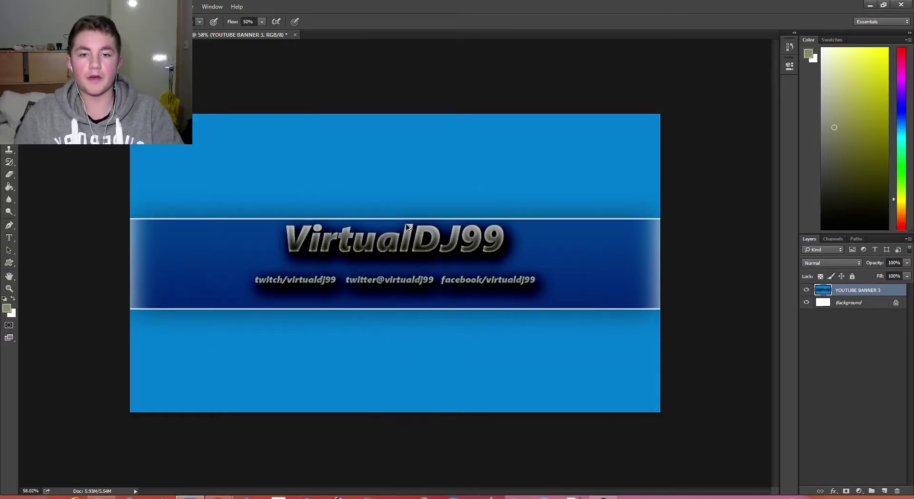
Try a horizontal Brush stroke across the VirtualDJ99 title at 50% flow, and undo it.
scroll(407, 228, down, 2)
scroll(407, 227, up, 6)
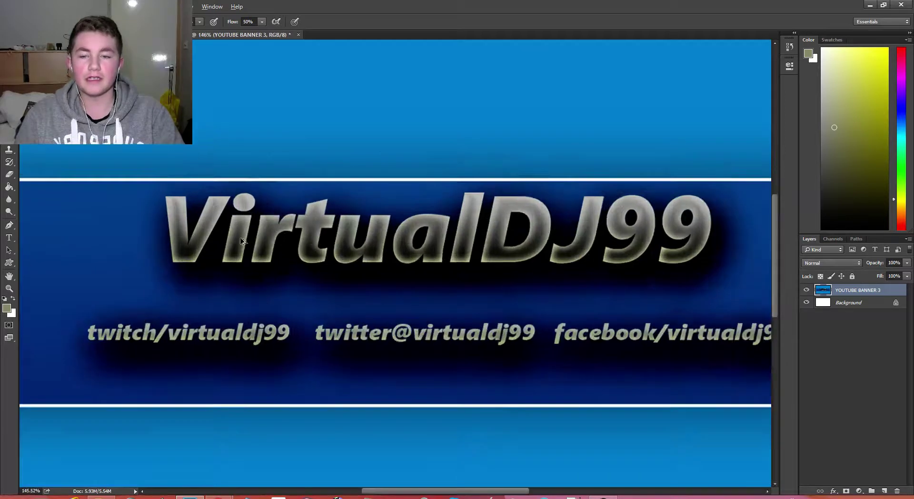
scroll(243, 240, down, 4)
drag(317, 247, 551, 237)
key(ctrl+alt+z)
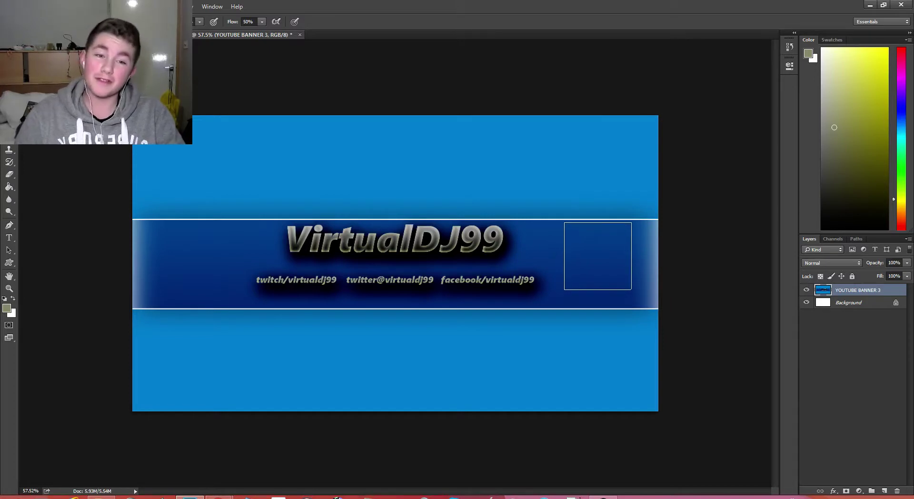
Stamp the square brush on the banner's blank right part and paint across the title and the lettering below.
click(598, 254)
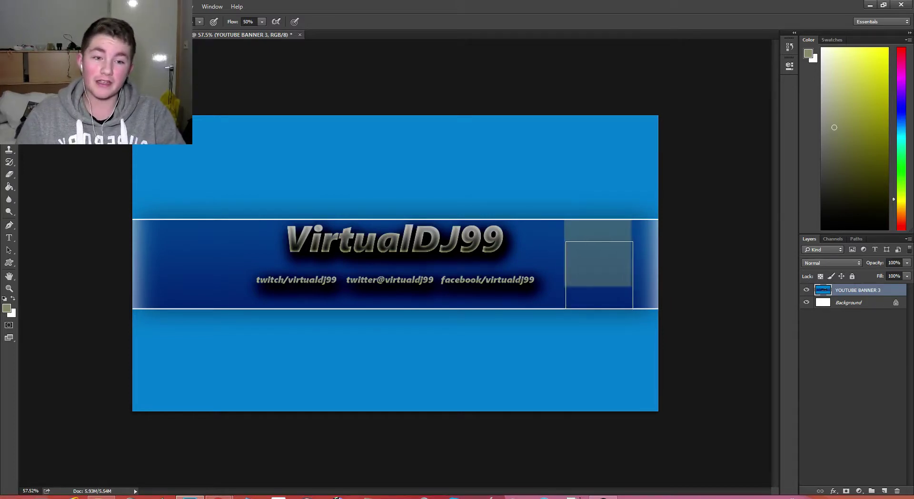
mouse_move(598, 275)
mouse_down()
mouse_move(598, 242)
mouse_move(543, 261)
mouse_move(401, 181)
mouse_move(308, 258)
mouse_move(295, 234)
mouse_move(316, 257)
mouse_move(397, 201)
mouse_move(357, 387)
mouse_move(169, 150)
mouse_move(125, 268)
mouse_move(83, 157)
mouse_move(447, 239)
mouse_up()
key(ctrl+z)
key(z)
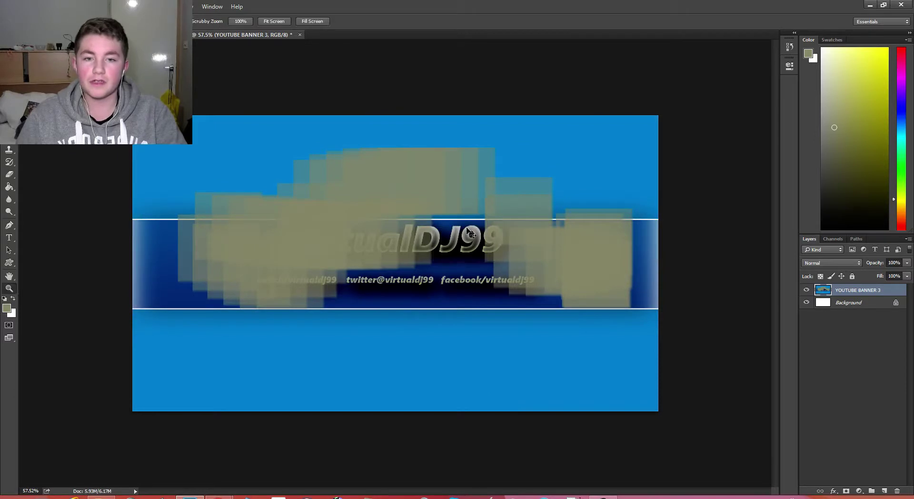
Undo all the square brush marks painted over the banner.
key(ctrl+alt+z)
key(ctrl+alt+z)
key(ctrl+alt+z)
key(ctrl+alt+z)
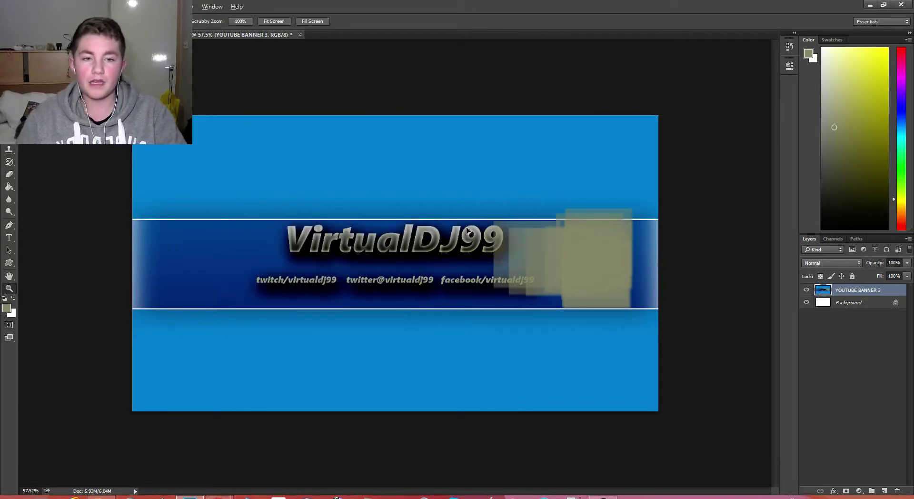
key(ctrl+alt+z)
key(ctrl+alt+z)
key(ctrl+alt+z)
key(ctrl+alt+z)
key(ctrl+alt+z)
key(ctrl+alt+z)
key(ctrl+alt+z)
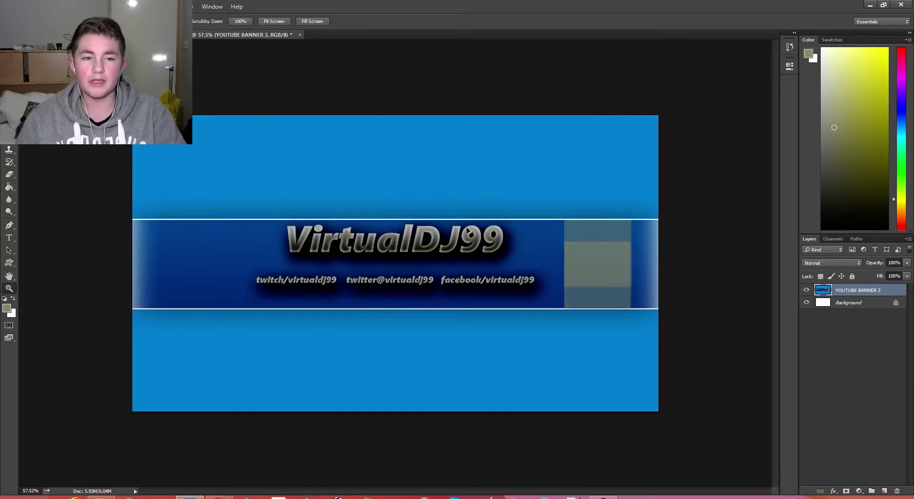
Draw a red triangle outline about 1095 x 631 px over the middle of the banner with the Custom Shape tool.
click(14, 263)
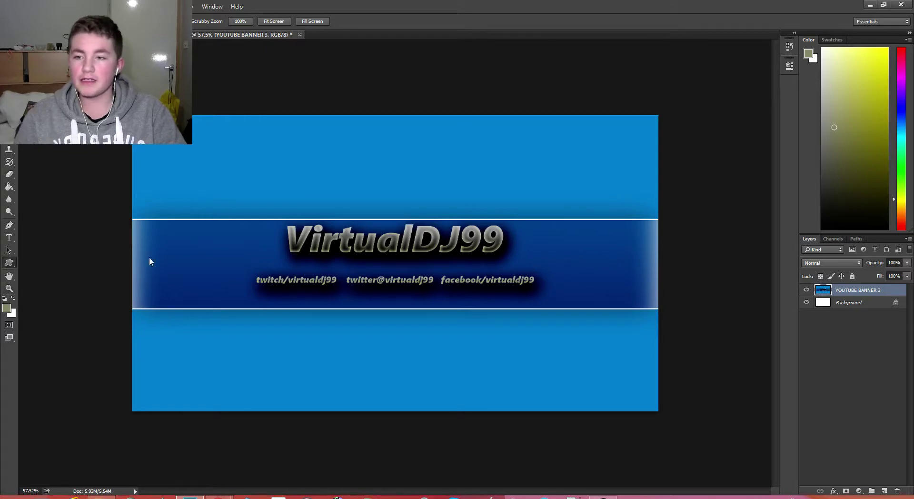
drag(241, 186, 593, 303)
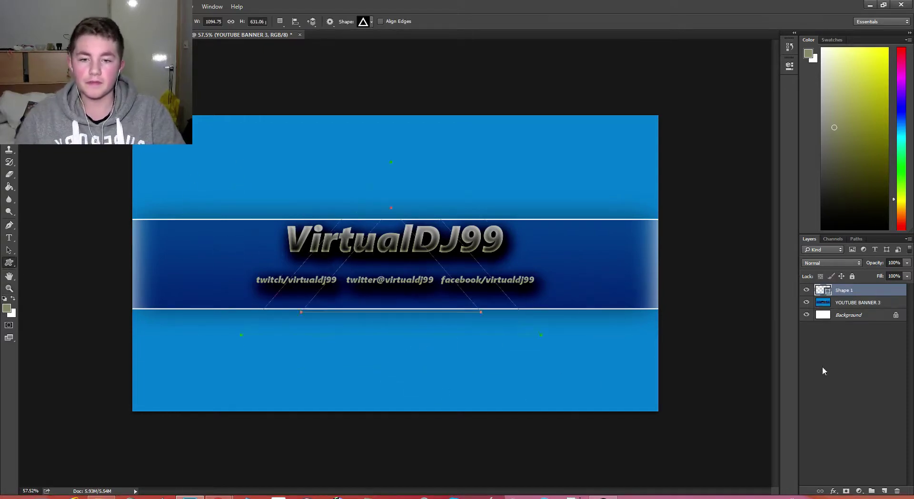
scroll(436, 281, up, 10)
scroll(305, 271, down, 5)
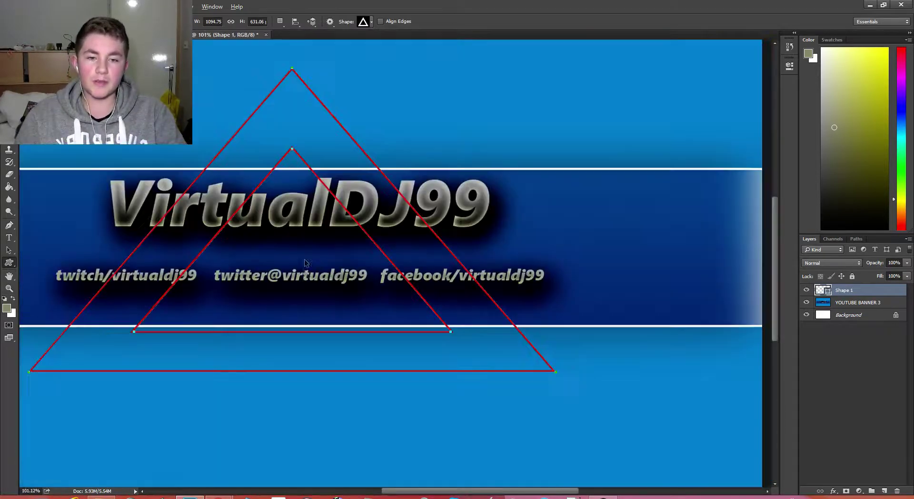
key(v)
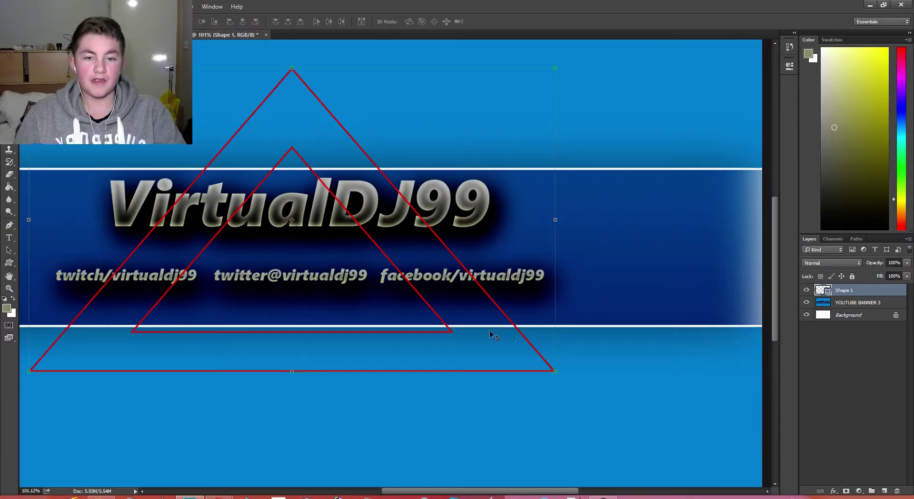
scroll(390, 262, down, 2)
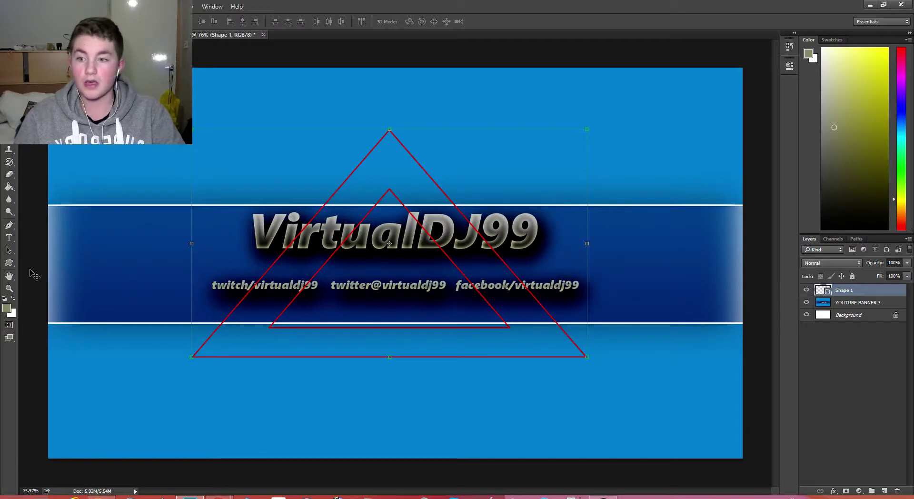
Draw two smaller triangle outlines nested inside the first, about 666 x 381 px and 402 x 231 px.
click(9, 262)
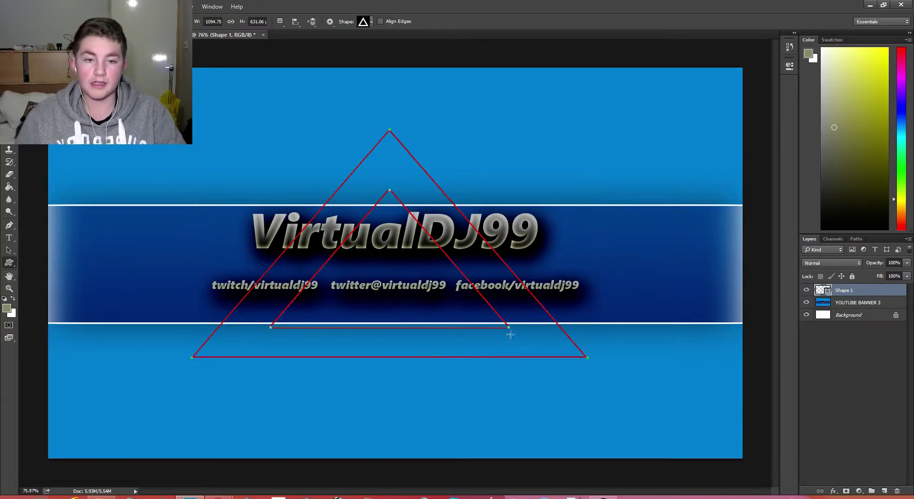
drag(509, 328, 267, 190)
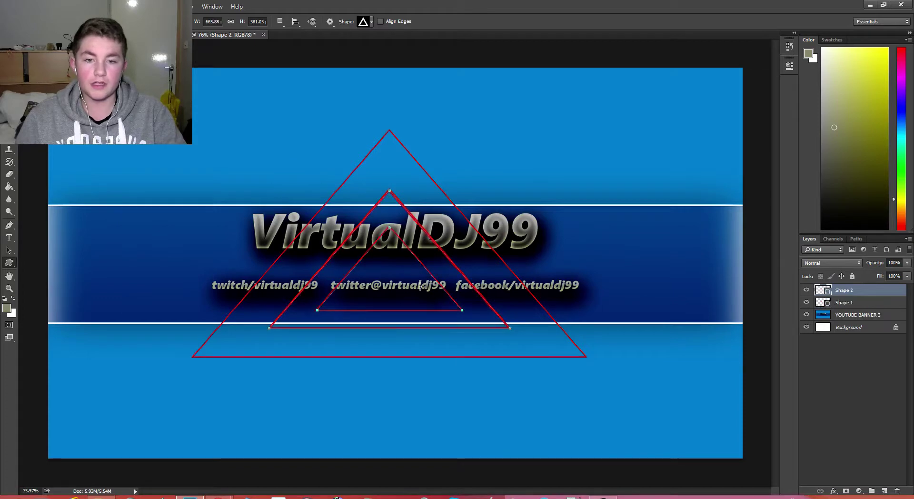
drag(461, 309, 319, 231)
scroll(358, 260, up, 5)
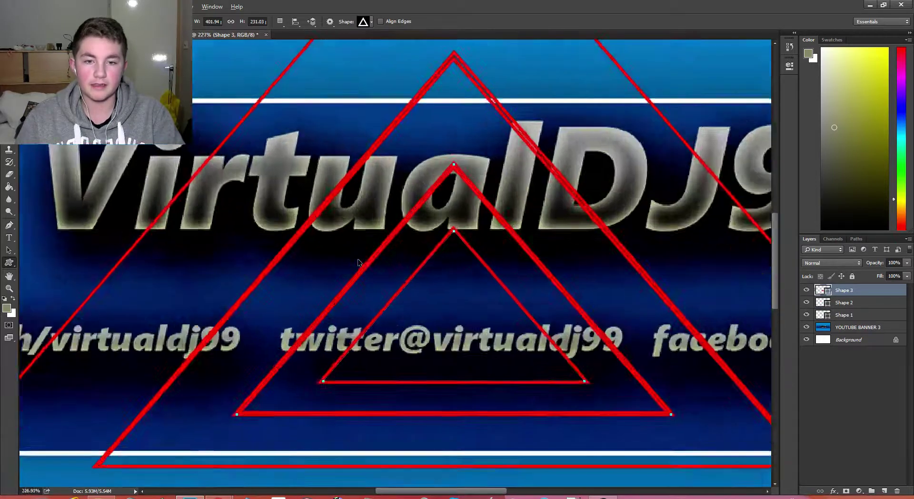
scroll(358, 262, down, 3)
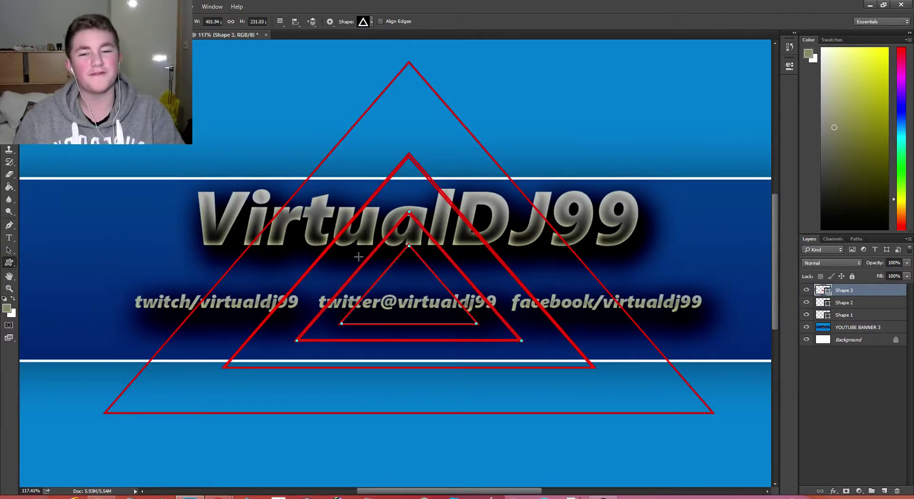
Undo the three nested triangle shapes on the banner.
key(ctrl+alt+z)
key(ctrl+alt+z)
key(ctrl+alt+z)
key(ctrl+alt+z)
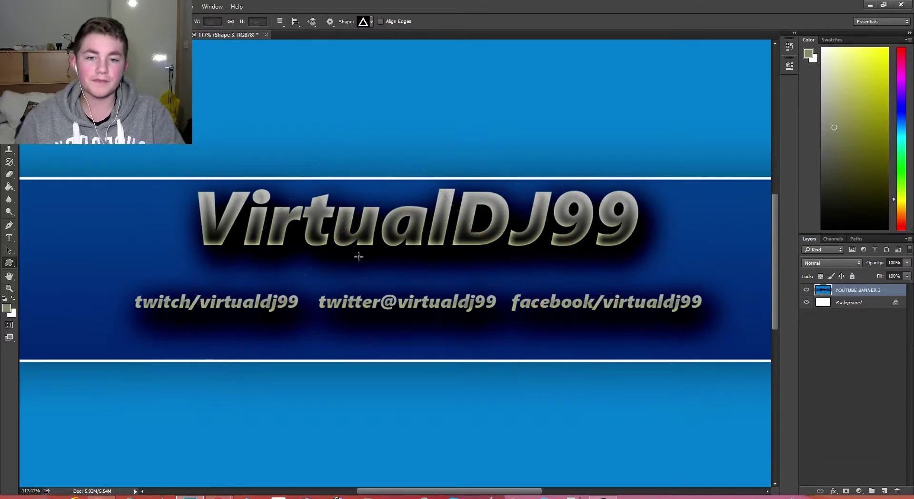
scroll(361, 256, down, 3)
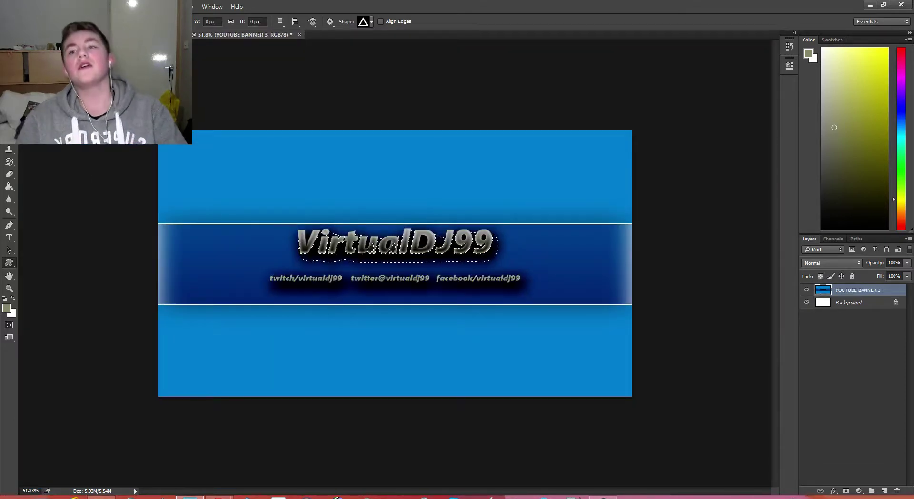